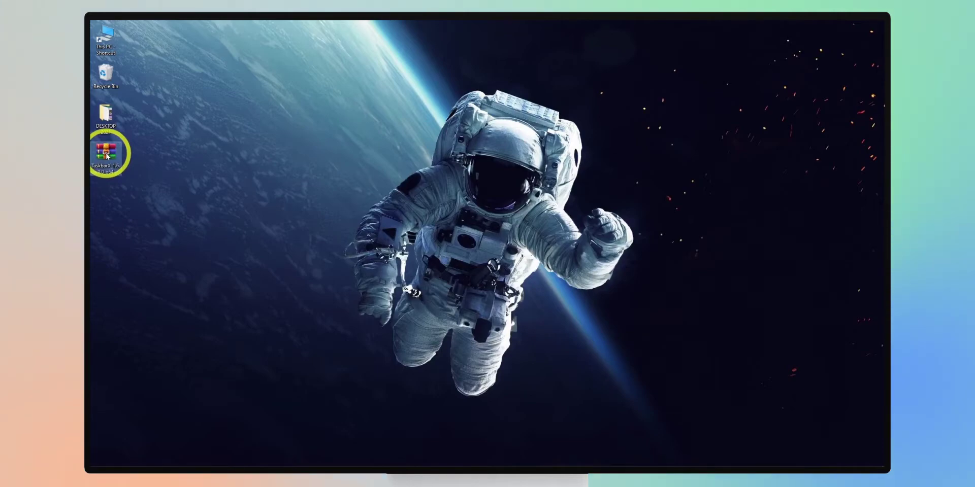
Open the extracted TaskbarX folder on the desktop, run the TaskbarX application without administrator rights, and minimize the folder window.
left_click(128, 196)
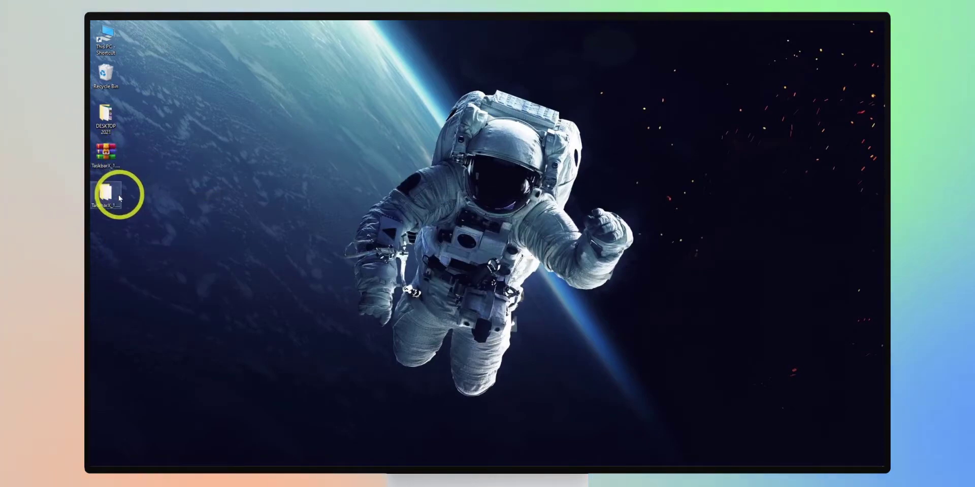
double_click(105, 195)
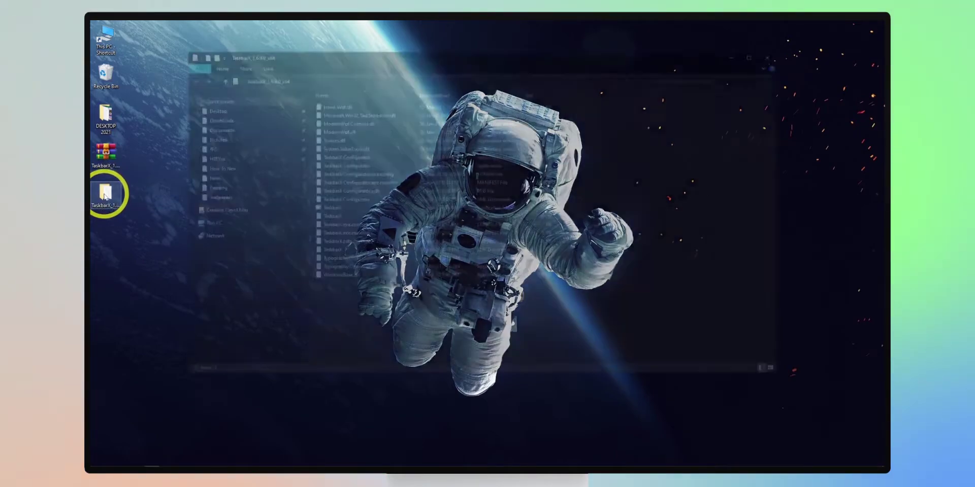
left_click(339, 218)
right_click(339, 219)
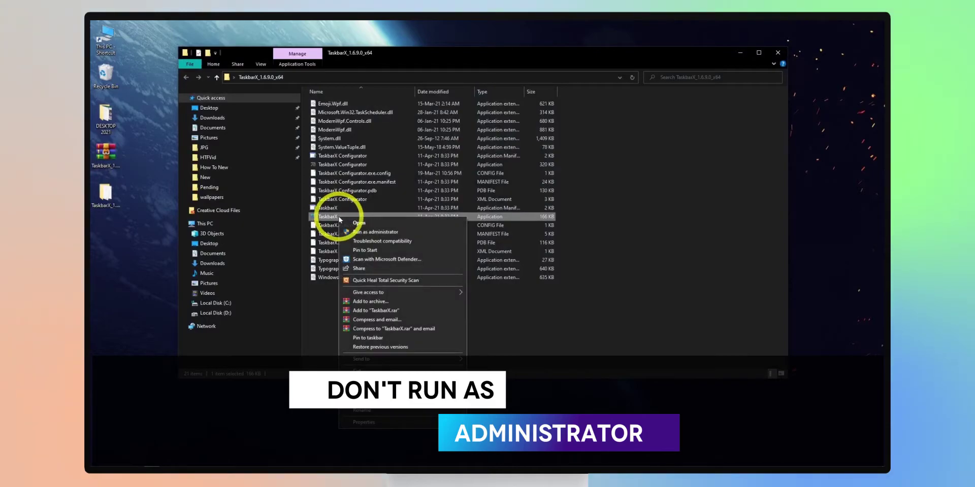
left_click(354, 223)
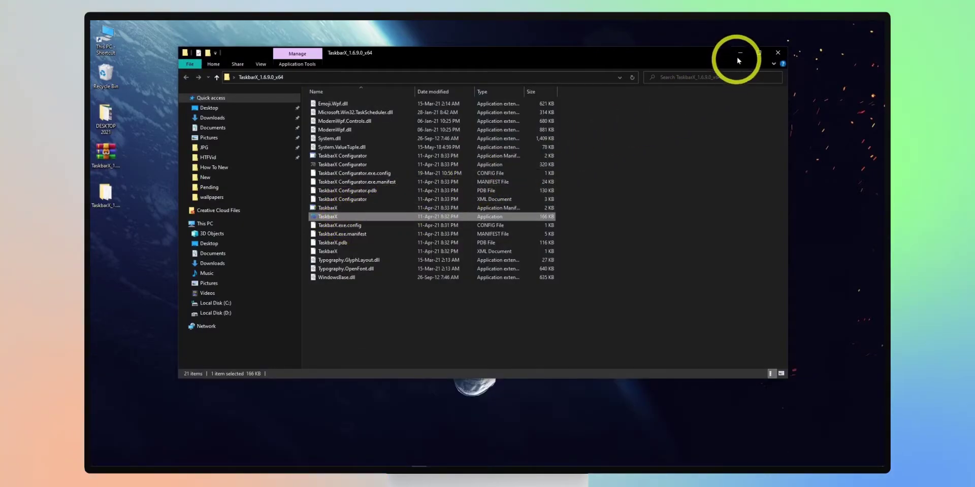
left_click(740, 53)
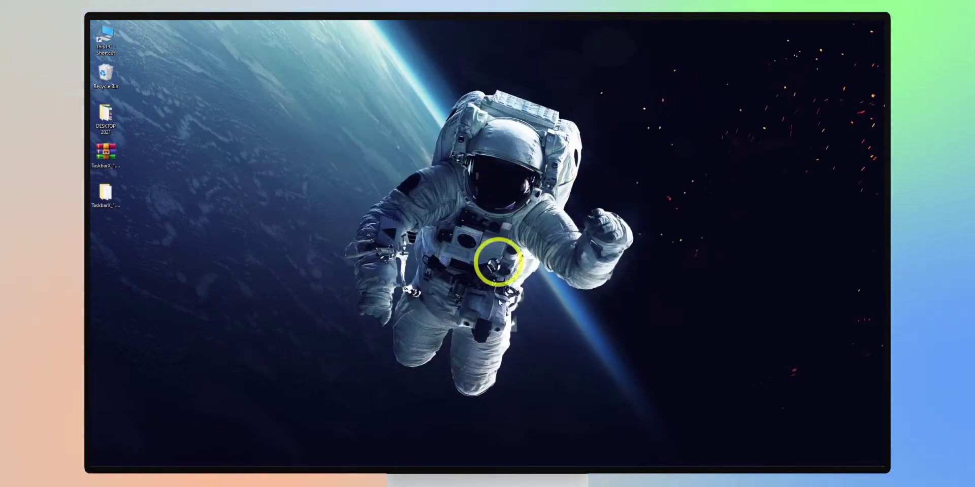
mouse_move(505, 462)
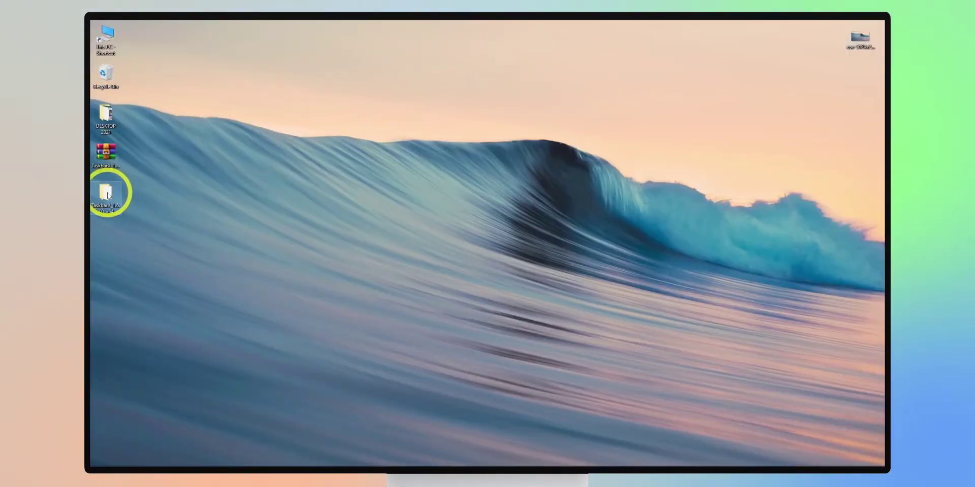
Reopen the extracted folder, launch TaskbarX Configurator without administrator rights, and clear the folder window out of the way.
double_click(108, 196)
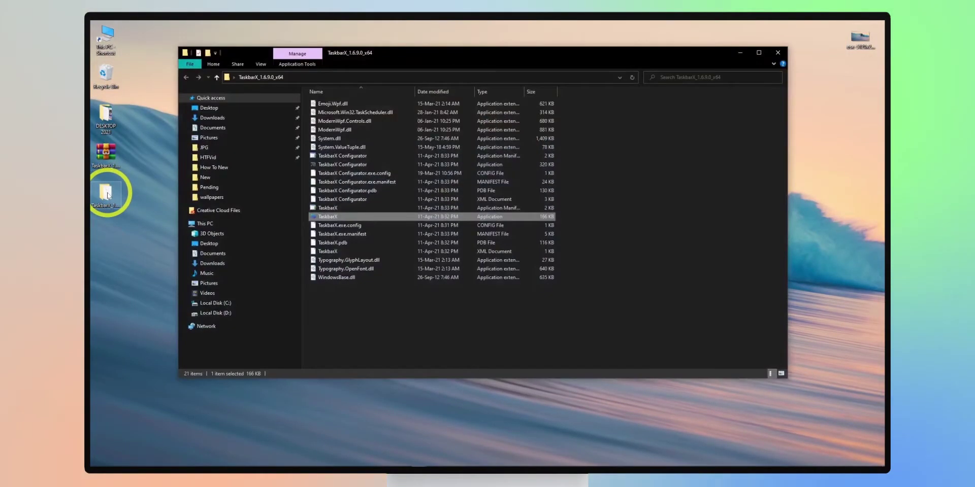
left_click(340, 164)
right_click(342, 168)
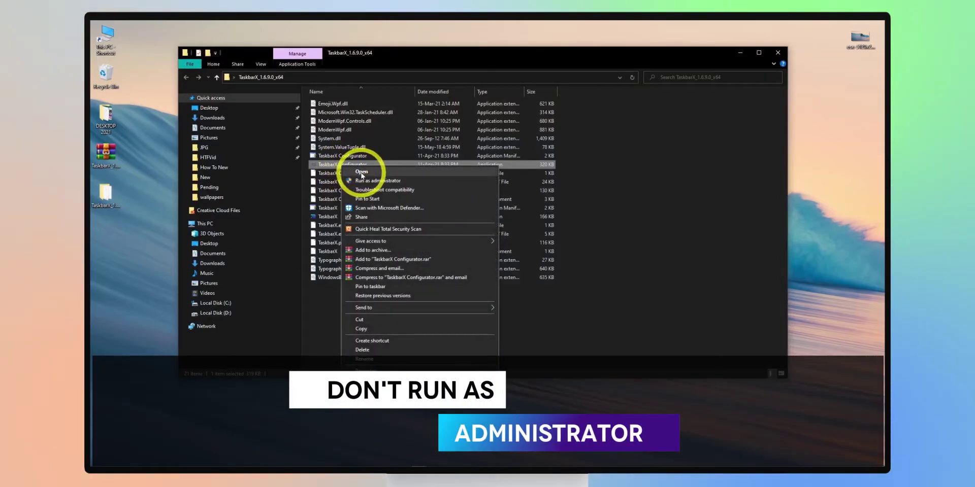
left_click(362, 173)
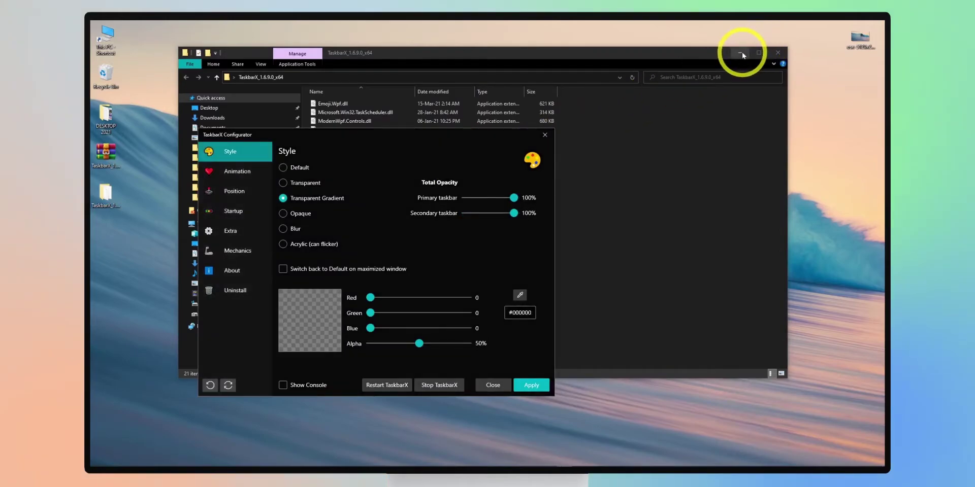
left_click(741, 53)
left_click_drag(371, 139, 424, 62)
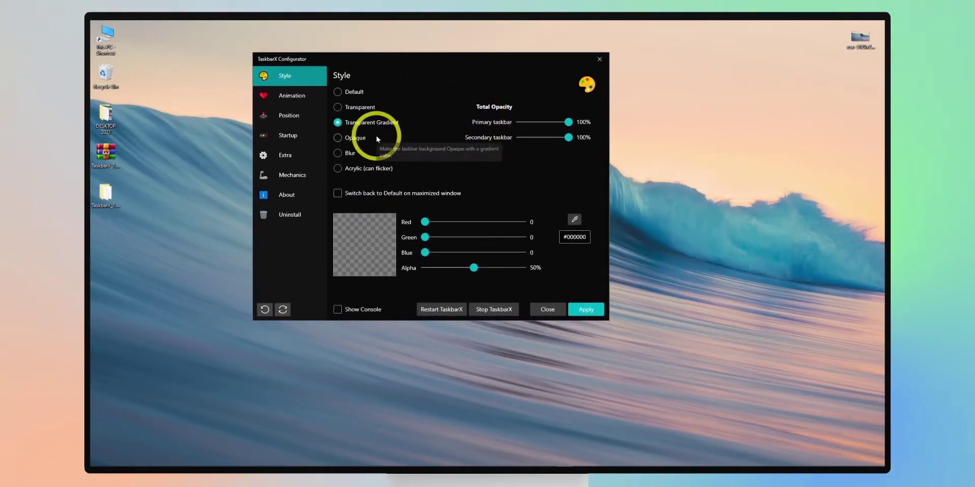
Set the taskbar style to Transparent, apply it, and check the taskbar.
mouse_move(483, 463)
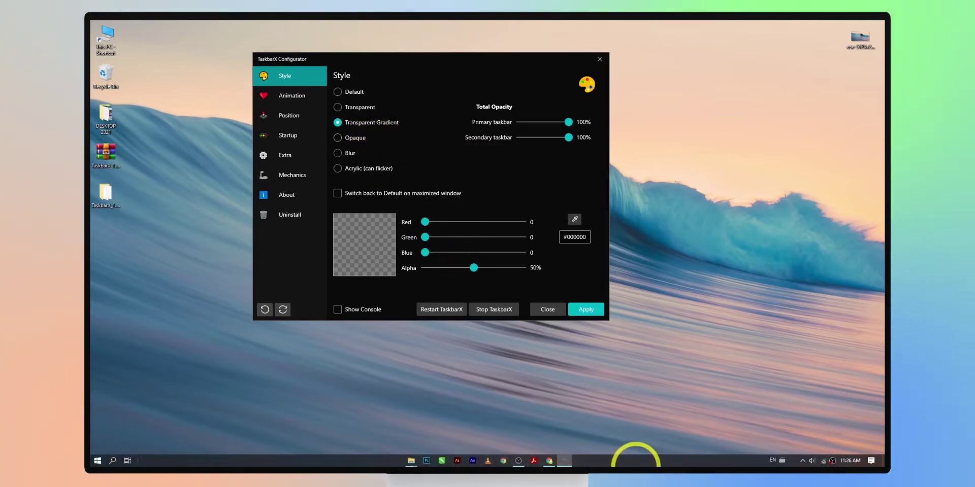
left_click(349, 108)
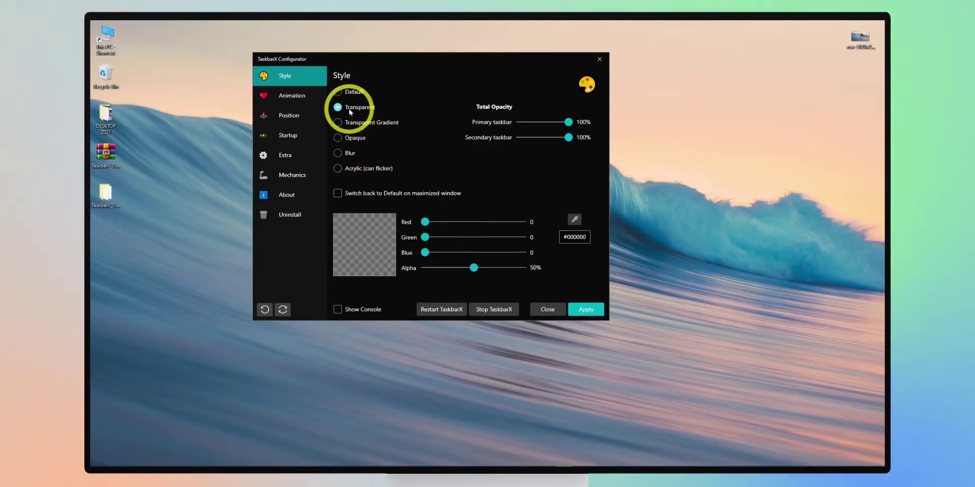
left_click(595, 313)
mouse_move(610, 463)
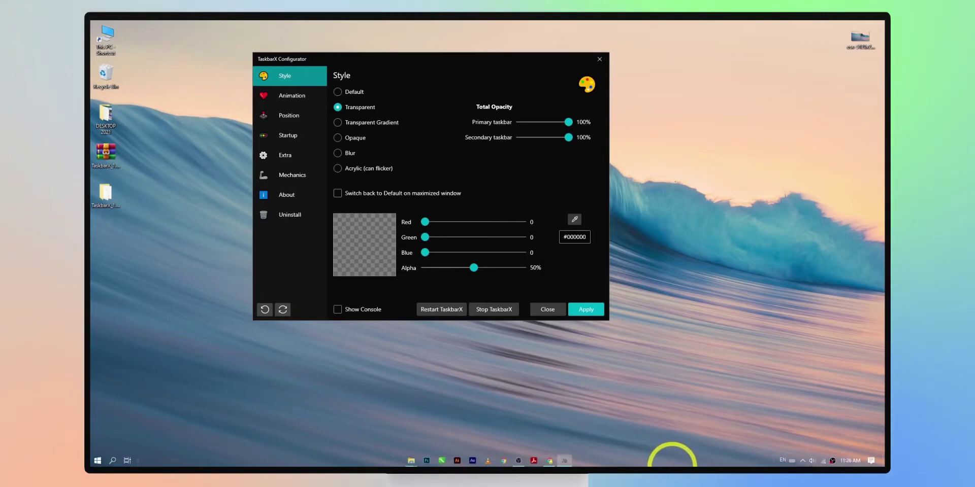
Apply the Transparent Gradient taskbar style, followed by the Blur style.
left_click(353, 124)
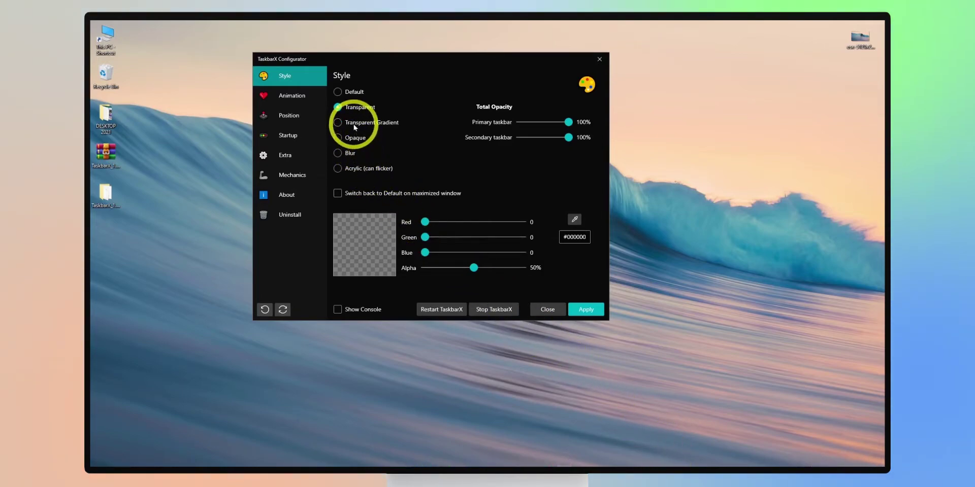
left_click(587, 310)
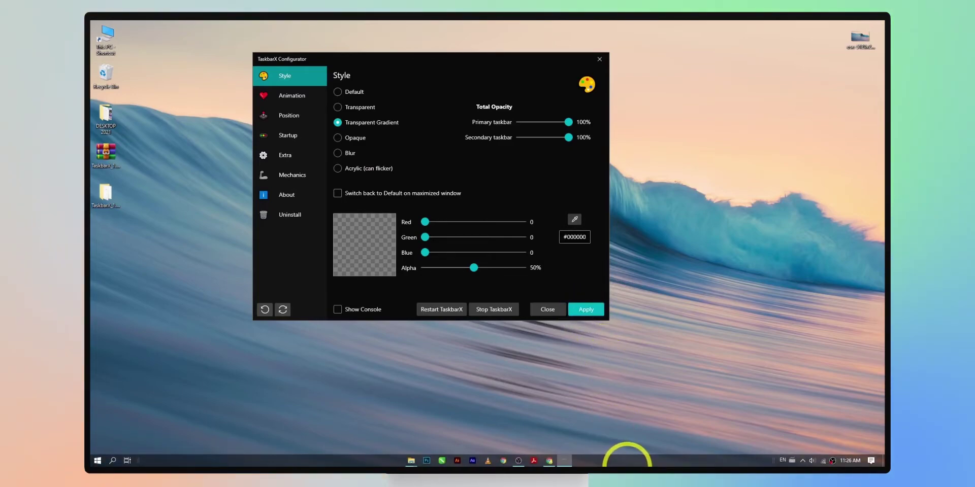
left_click(337, 153)
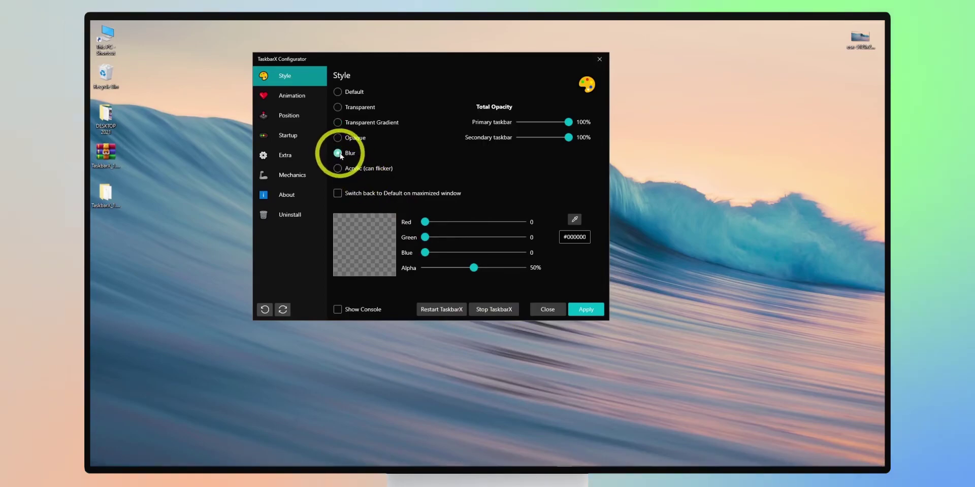
left_click(581, 308)
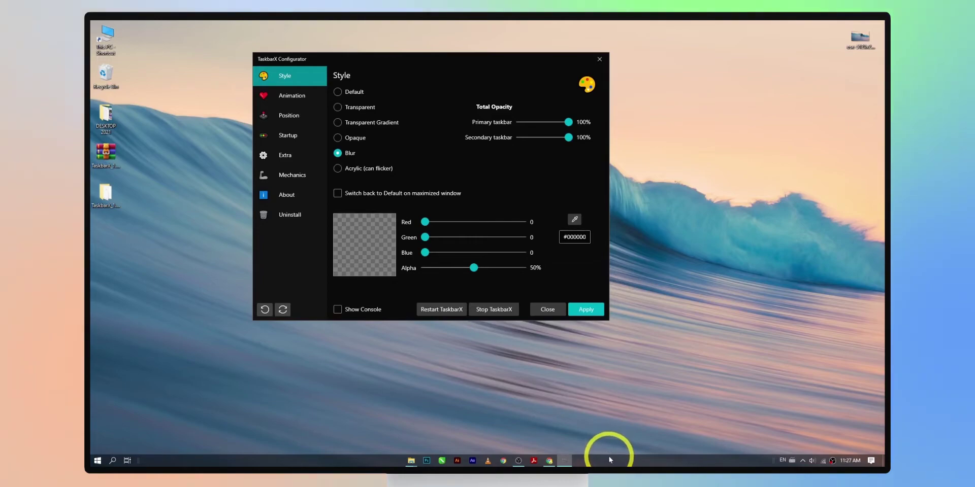
Enlarge the taskbar's height and shrink it again.
left_click_drag(608, 454, 605, 420)
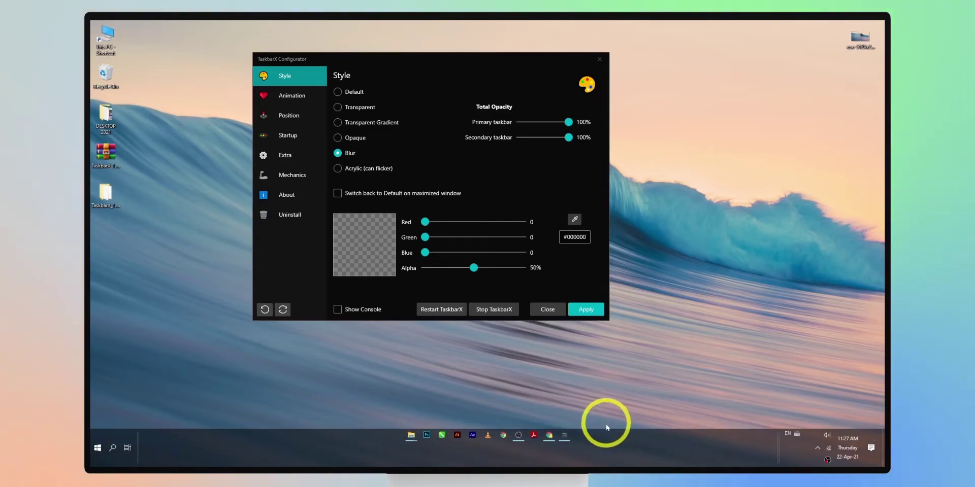
left_click_drag(609, 429, 611, 437)
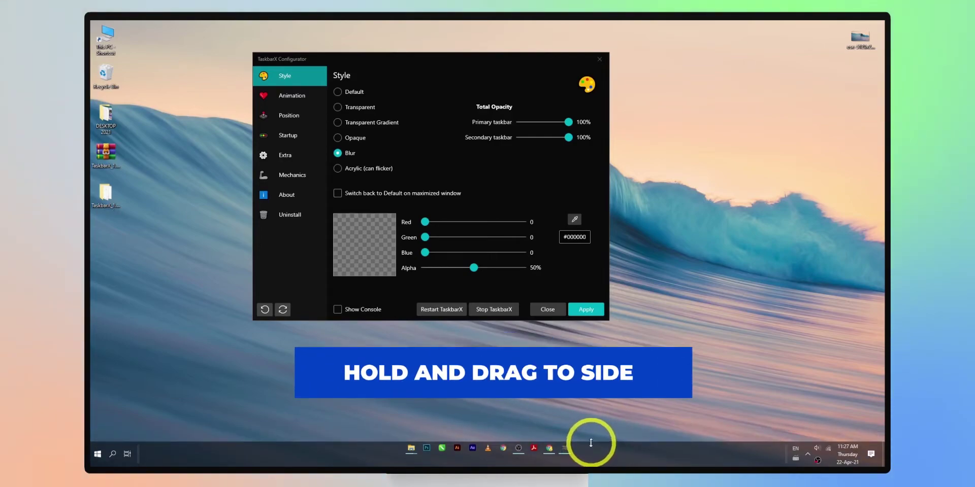
left_click_drag(587, 443, 592, 452)
Dock the taskbar vertically along the right edge of the screen and check its icons.
left_click_drag(677, 413, 840, 337)
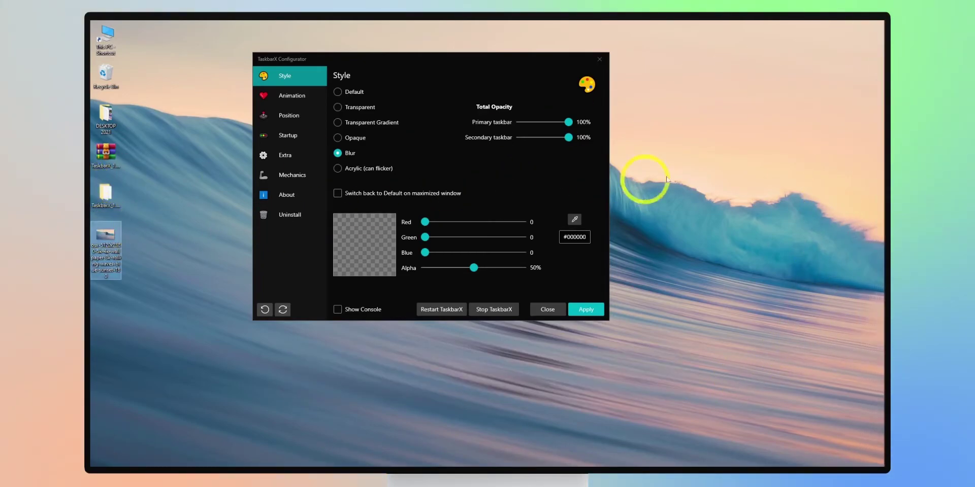
mouse_move(883, 157)
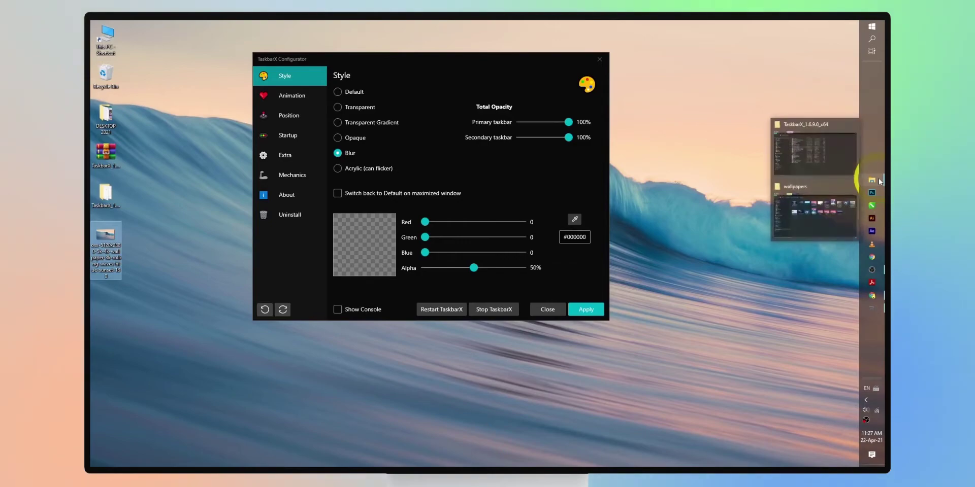
mouse_move(880, 277)
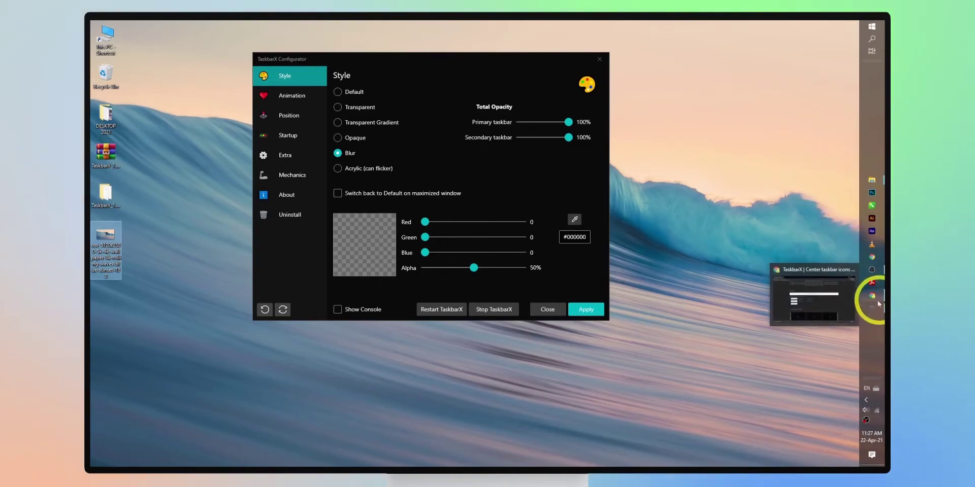
Switch the vertical taskbar from Blur to the Transparent style, apply it, and check the result.
left_click(339, 122)
left_click(339, 107)
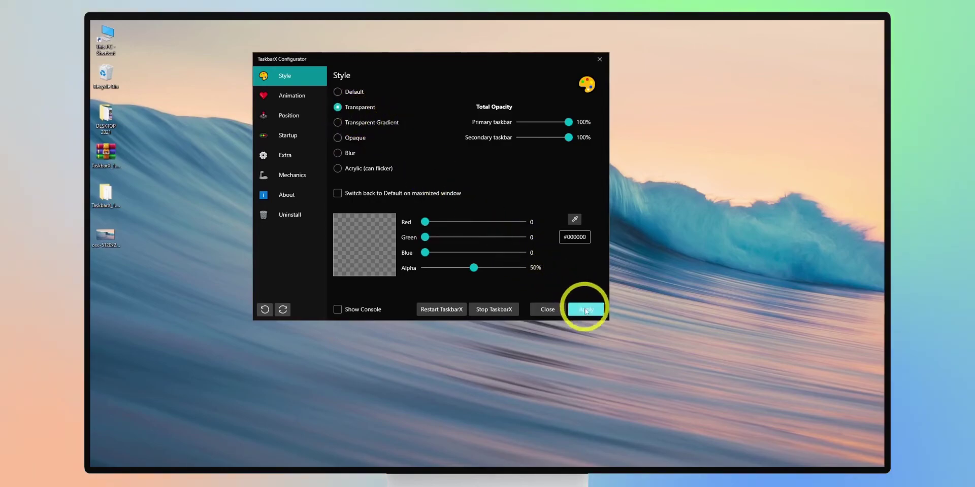
left_click(586, 310)
mouse_move(882, 351)
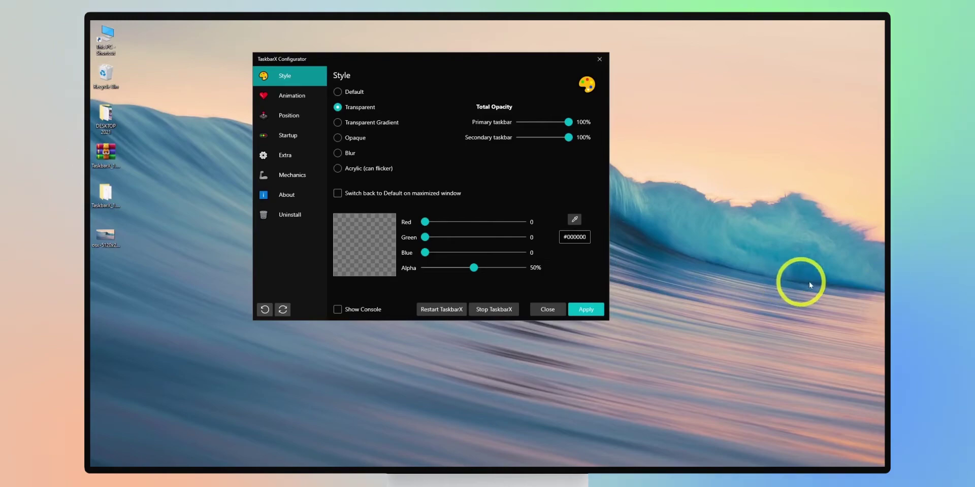
mouse_move(884, 305)
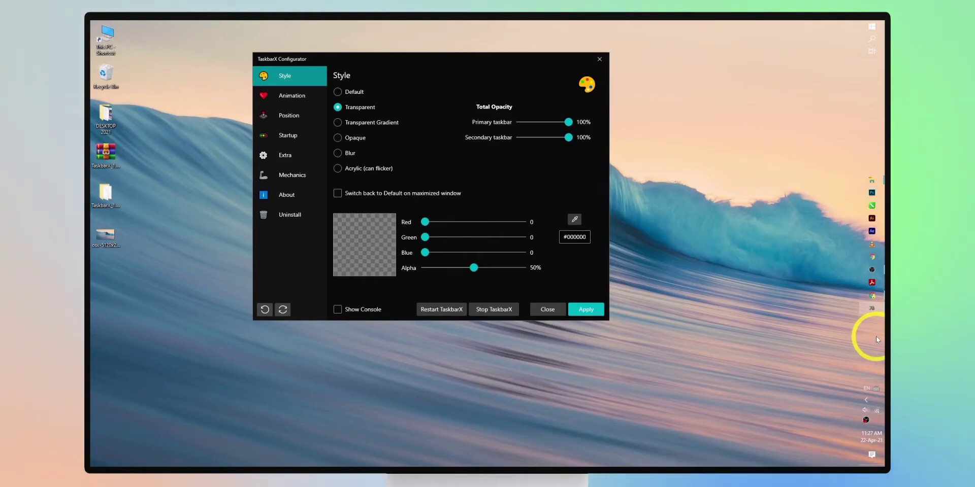
Set the taskbar's Animation Style to quinteaseinout.
left_click(276, 97)
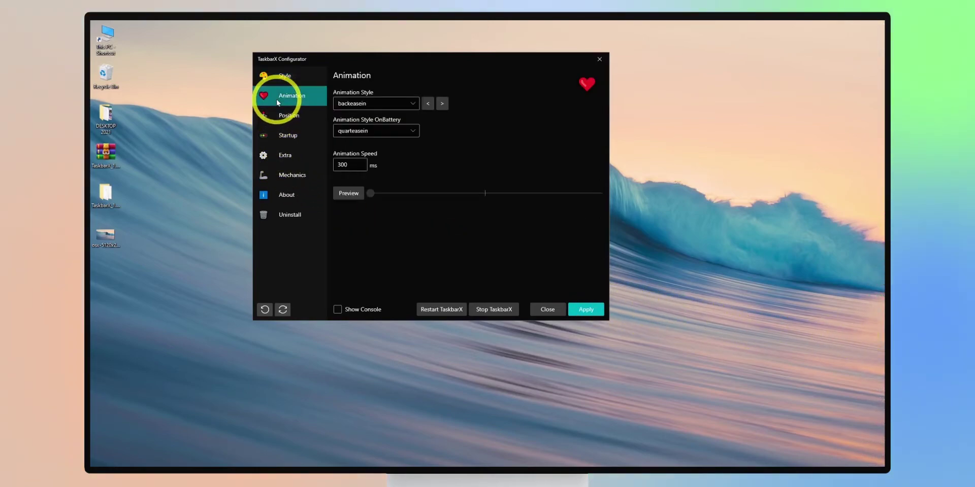
left_click(359, 104)
scroll(359, 119, "up", 1)
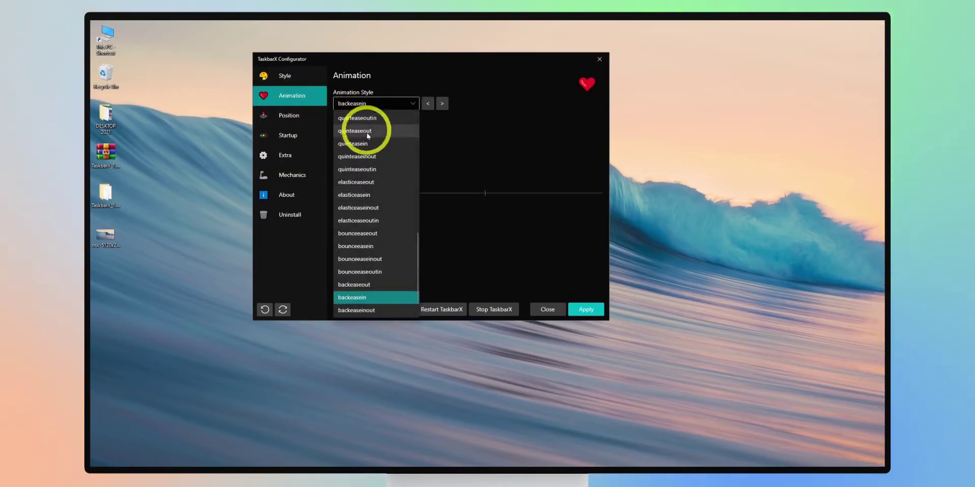
left_click(366, 159)
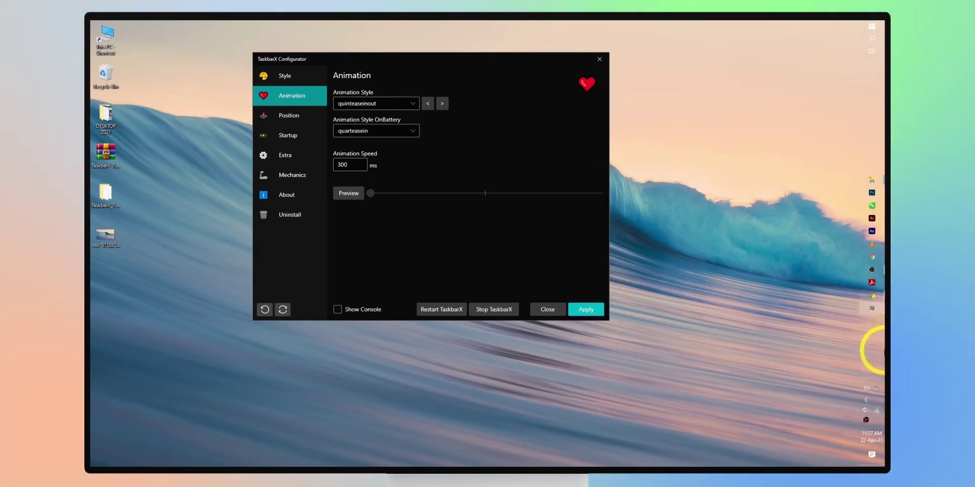
Set Animation Style to elasticeasein and Animation Style OnBattery to quarteaseoutin, and apply both settings.
left_click(361, 103)
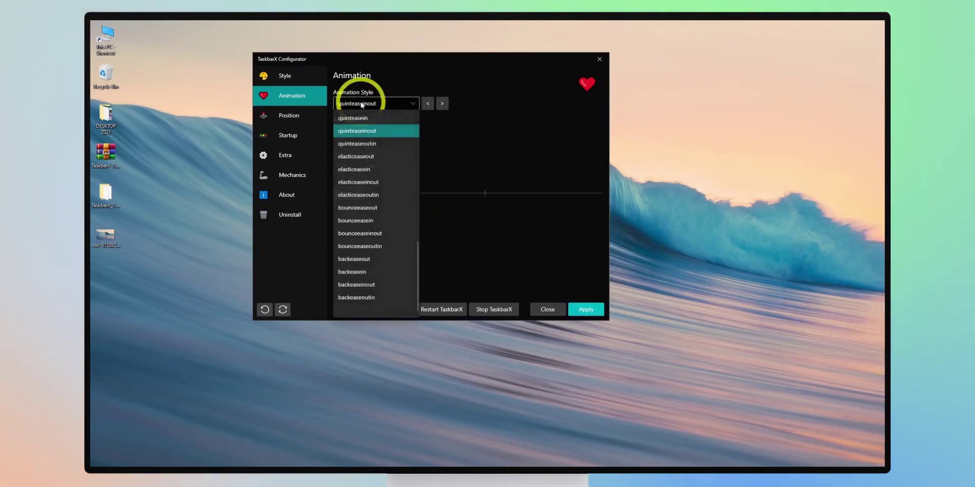
left_click(357, 183)
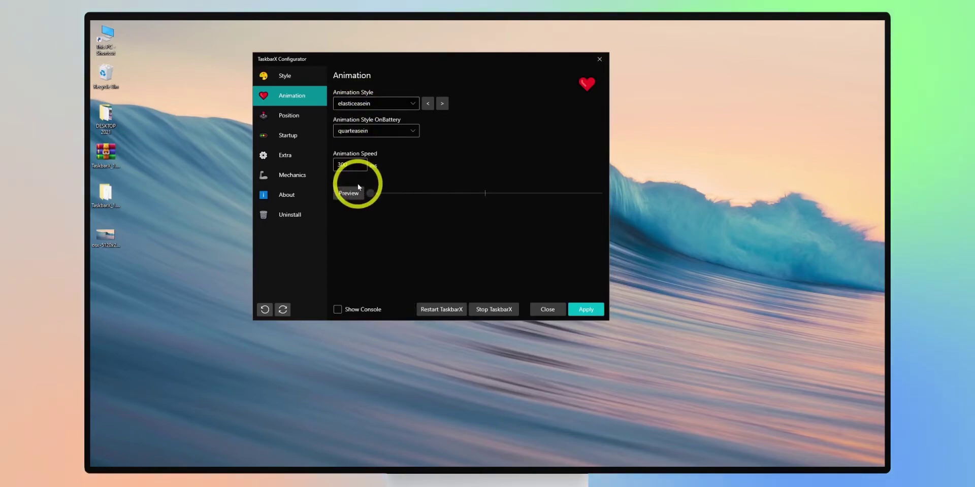
left_click(362, 131)
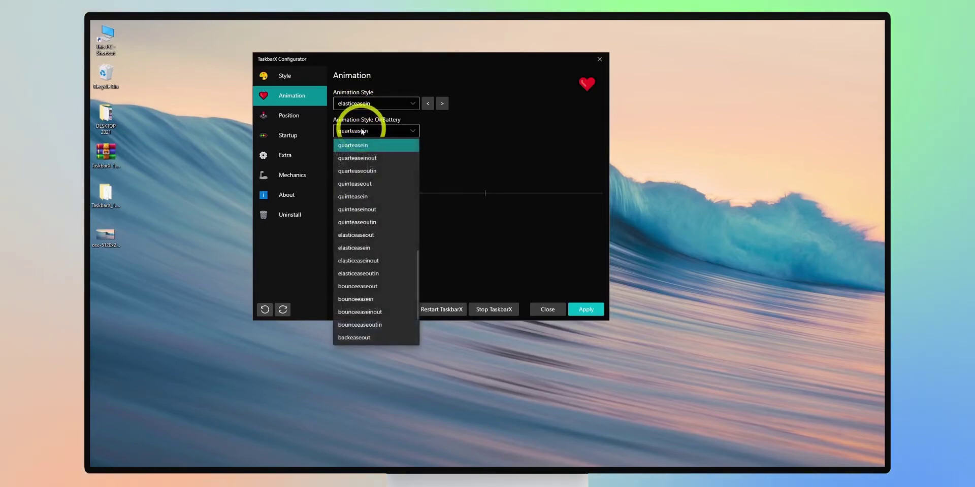
left_click(358, 198)
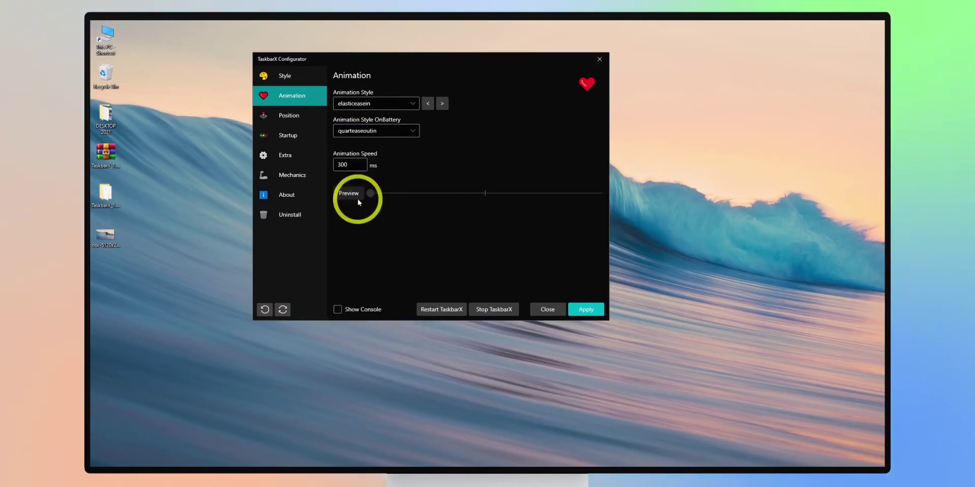
left_click(589, 310)
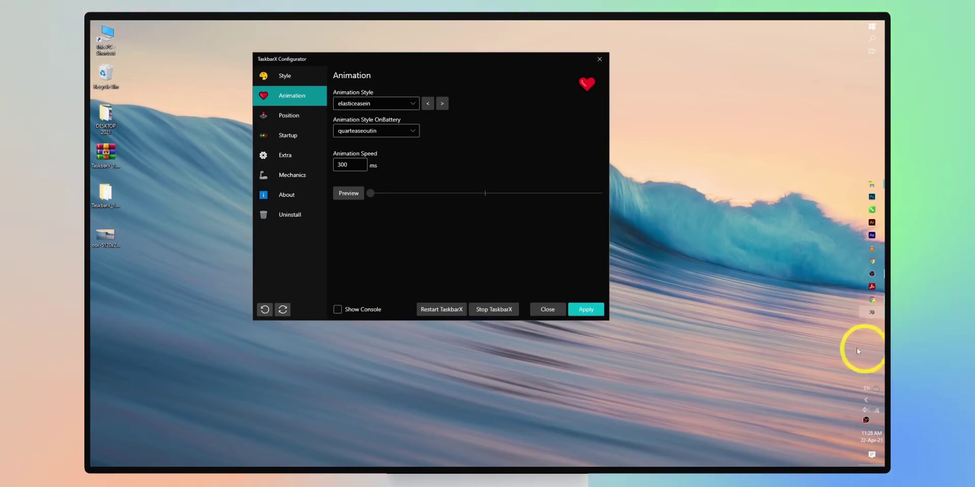
Review the configurator's Position, Startup, Extra, Mechanics, About and Uninstall pages one after another.
left_click(279, 122)
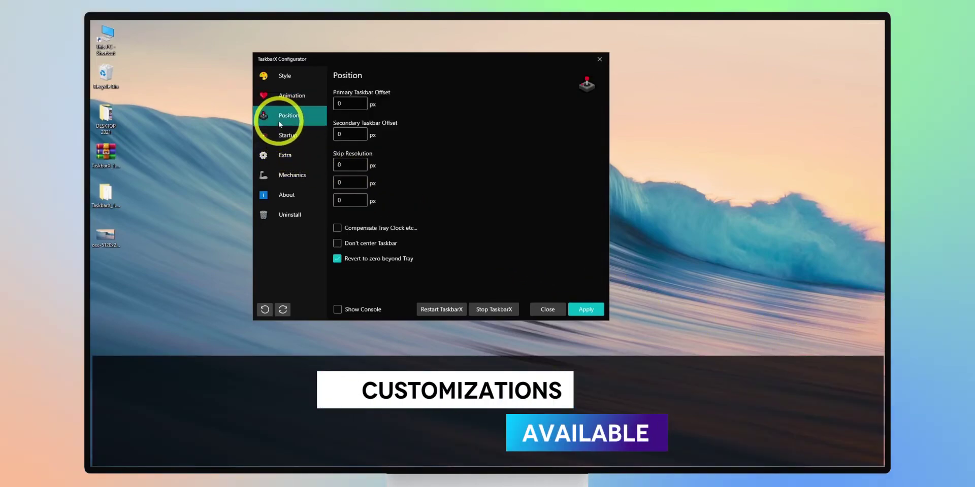
left_click(280, 141)
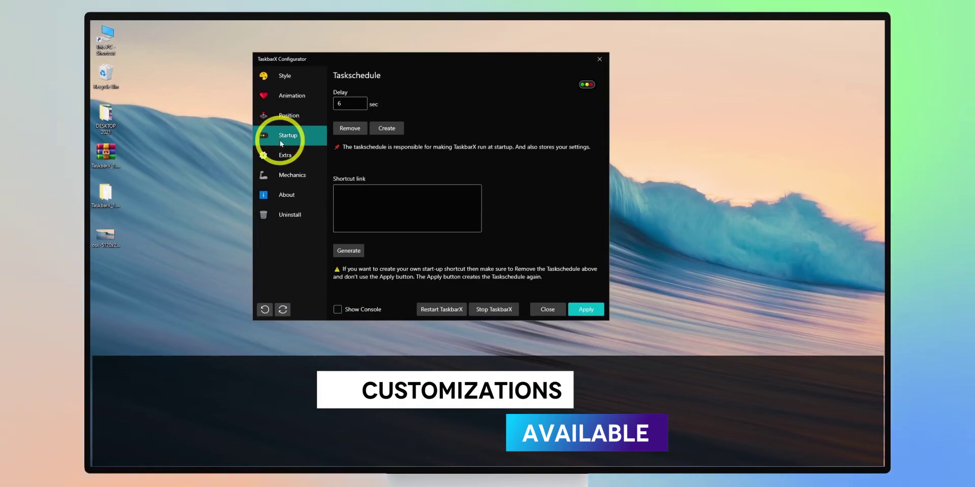
left_click(289, 160)
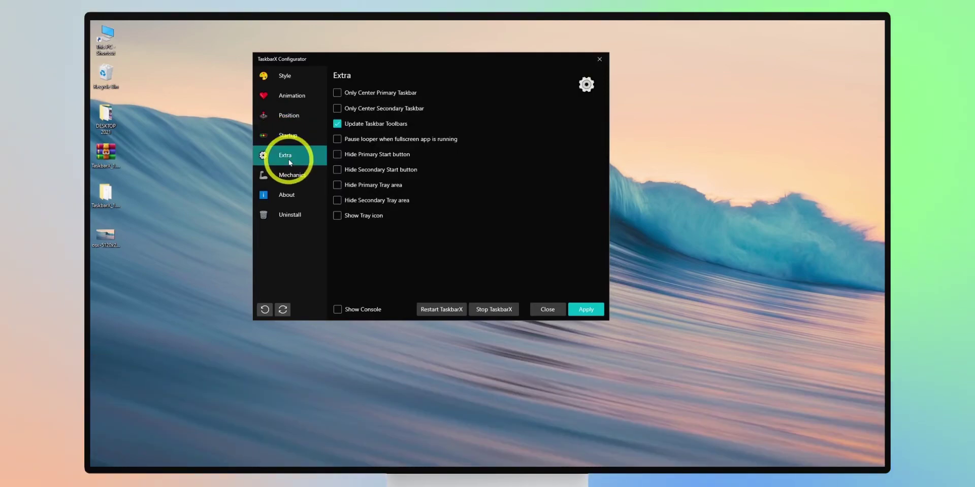
left_click(286, 179)
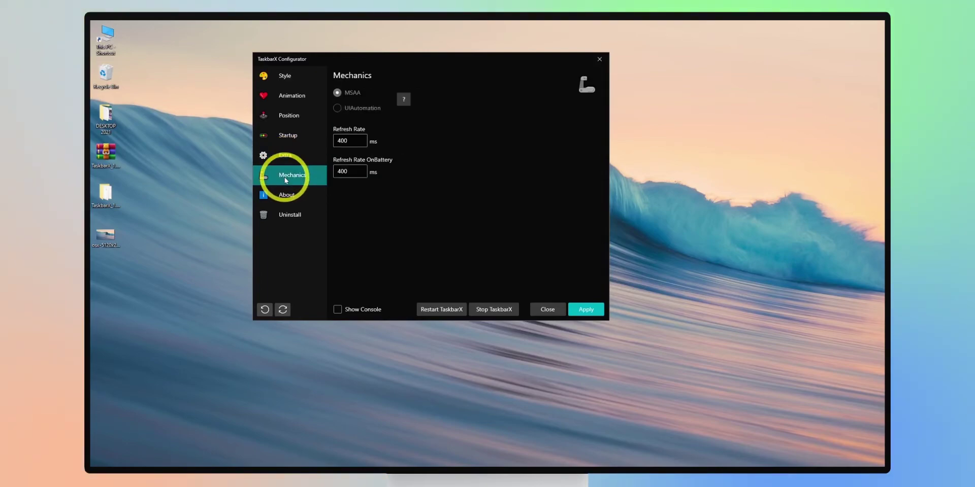
left_click(281, 193)
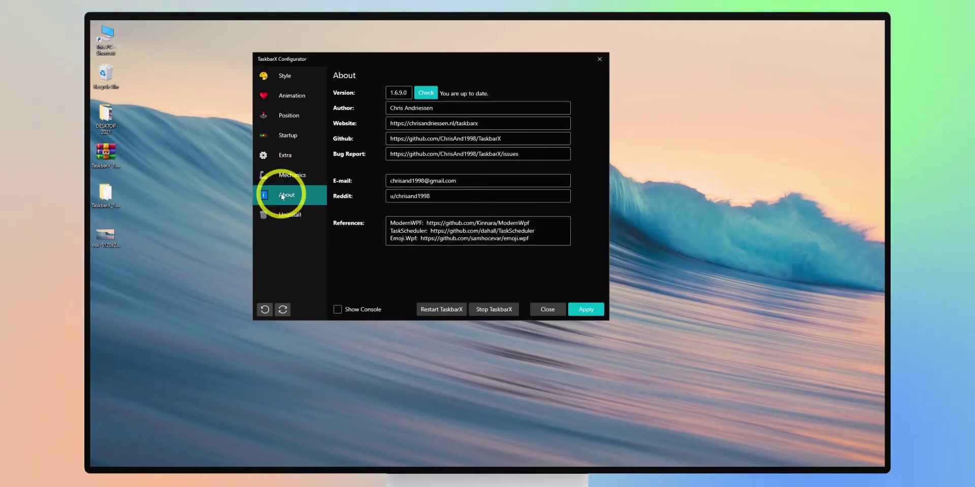
left_click(281, 214)
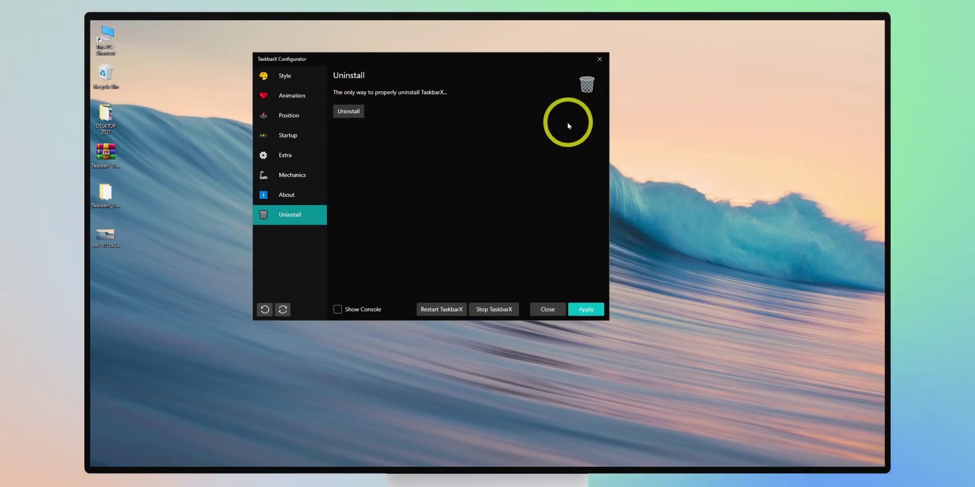
Dock the taskbar back along the bottom edge of the screen and stop TaskbarX to restore the default taskbar.
left_click(487, 312)
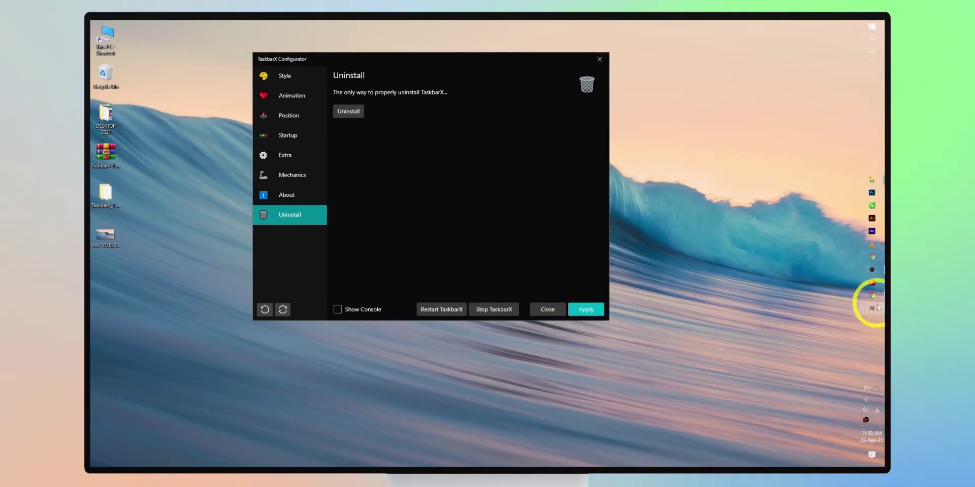
left_click_drag(873, 333, 531, 464)
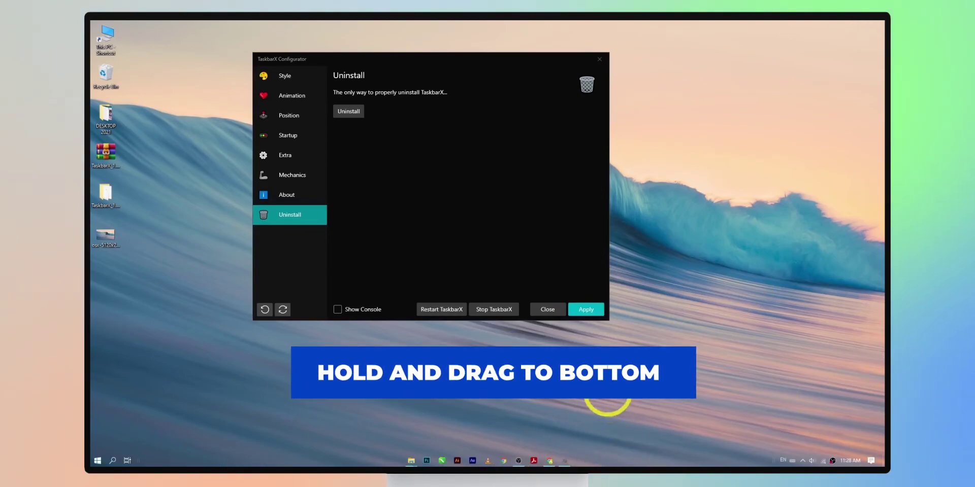
left_click(493, 309)
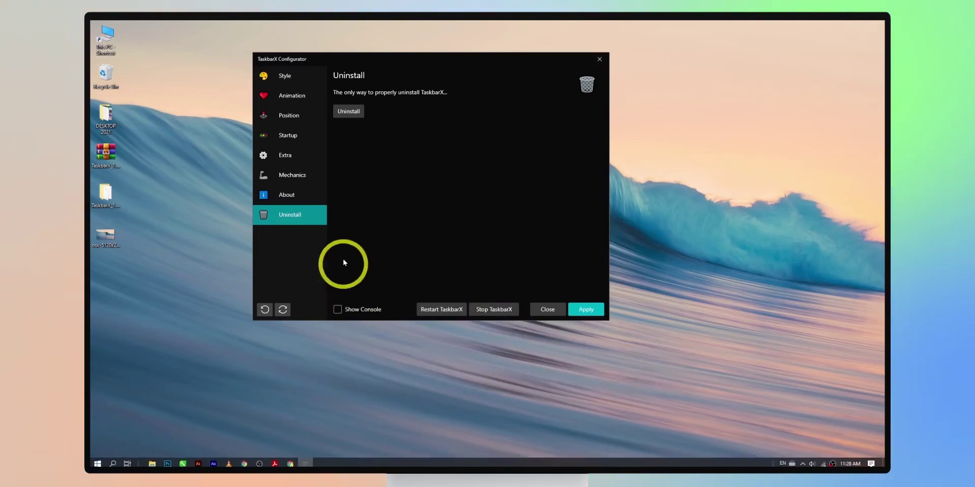
Bring up the TaskbarX uninstall confirmation, decline the removal, and close the configurator.
left_click(347, 112)
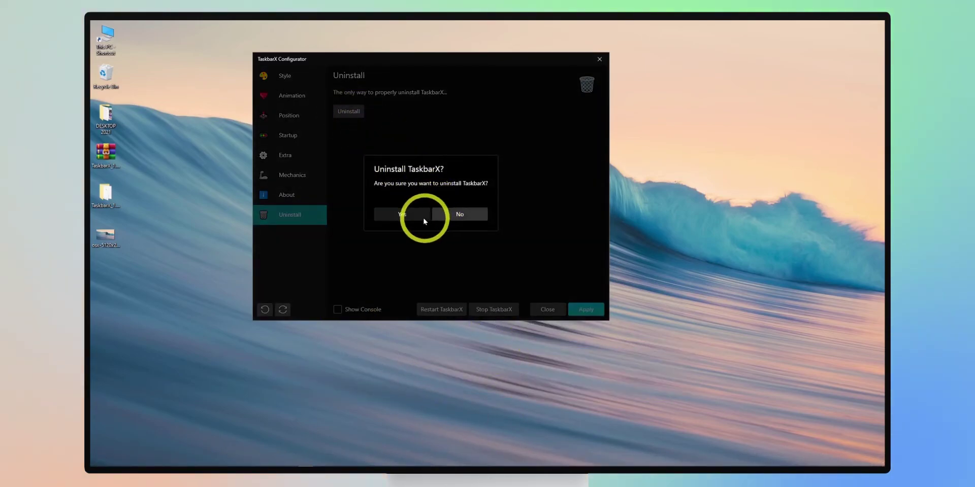
left_click(461, 215)
left_click(599, 59)
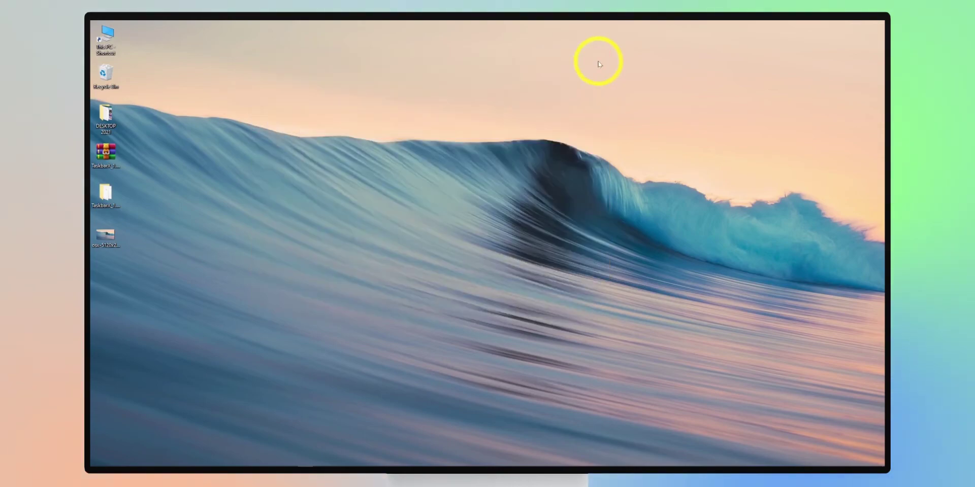